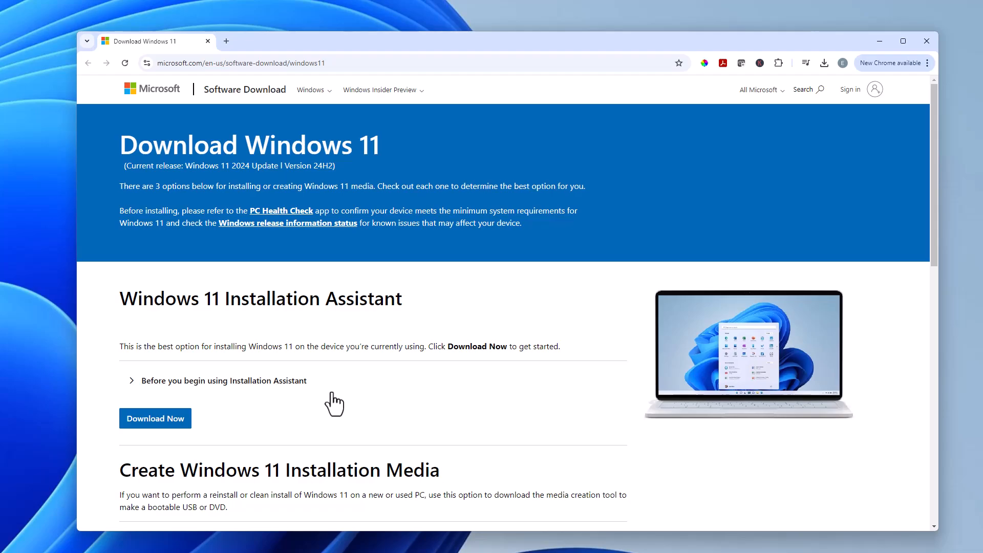
# Choose the Windows 11 (multi-edition ISO for x64 devices) disk image and proceed with its download.
pyautogui.scroll(-1, 333, 393)
pyautogui.scroll(-5, 332, 393)
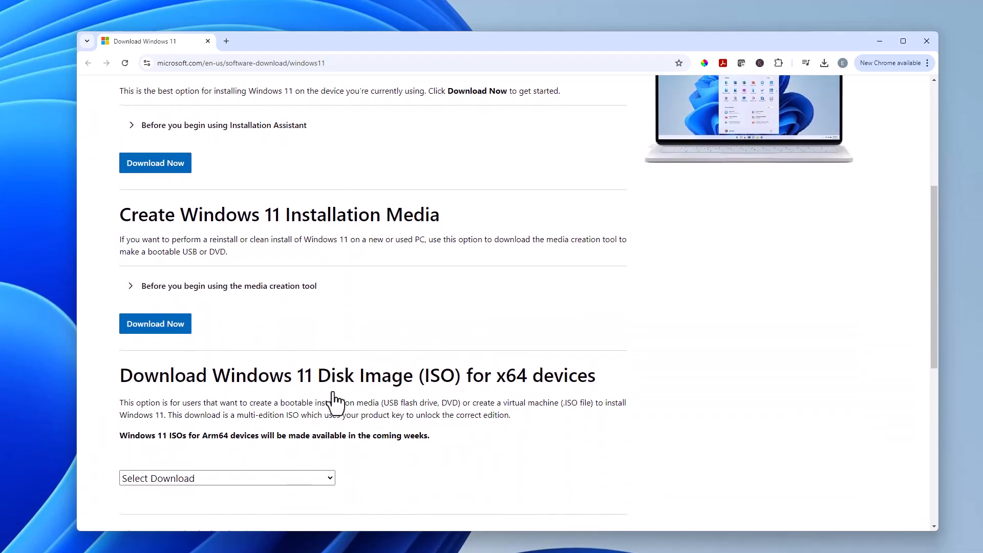
pyautogui.scroll(-3, 333, 393)
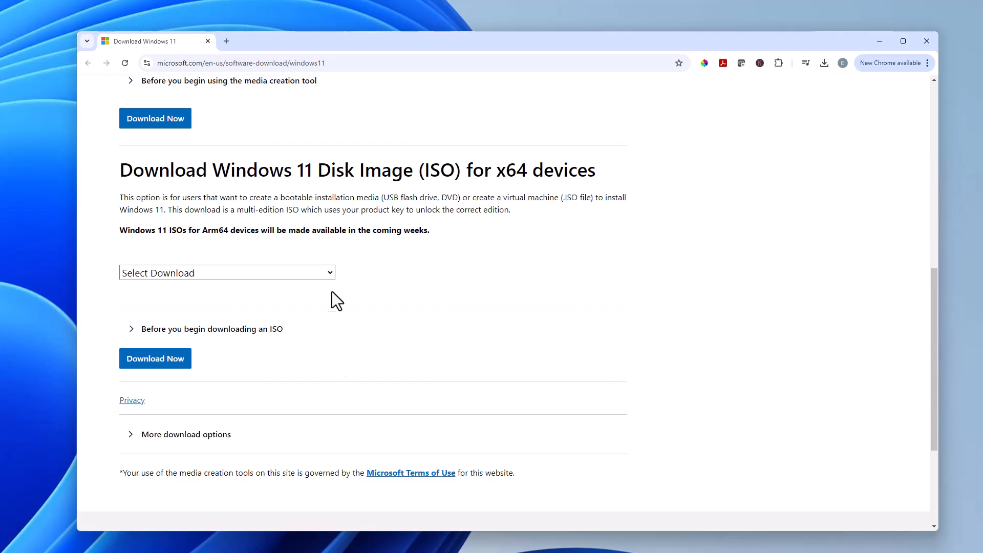
pyautogui.click(327, 274)
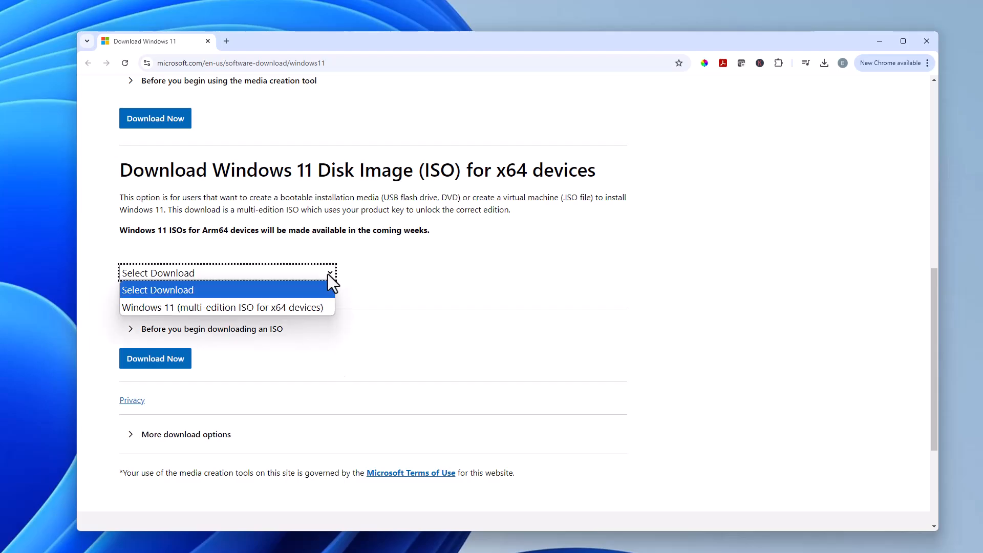
pyautogui.click(300, 308)
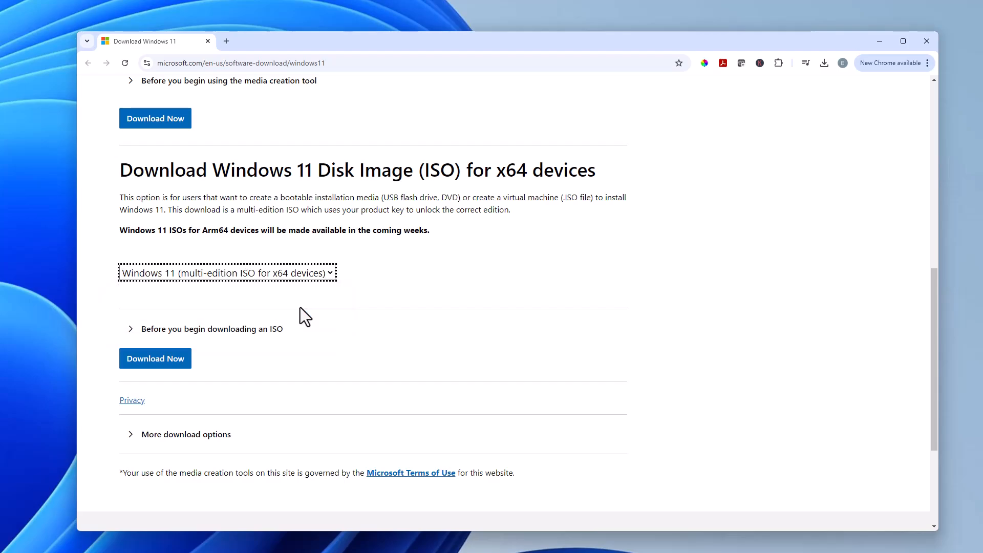
pyautogui.click(152, 359)
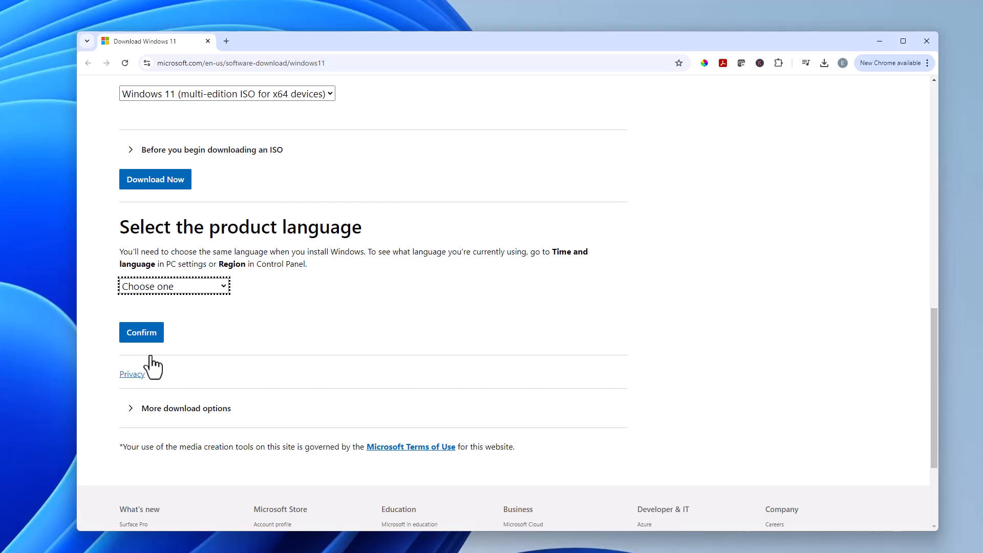
# Confirm English (United States) as the product language and start the 64-bit Windows 11 ISO download.
pyautogui.click(223, 287)
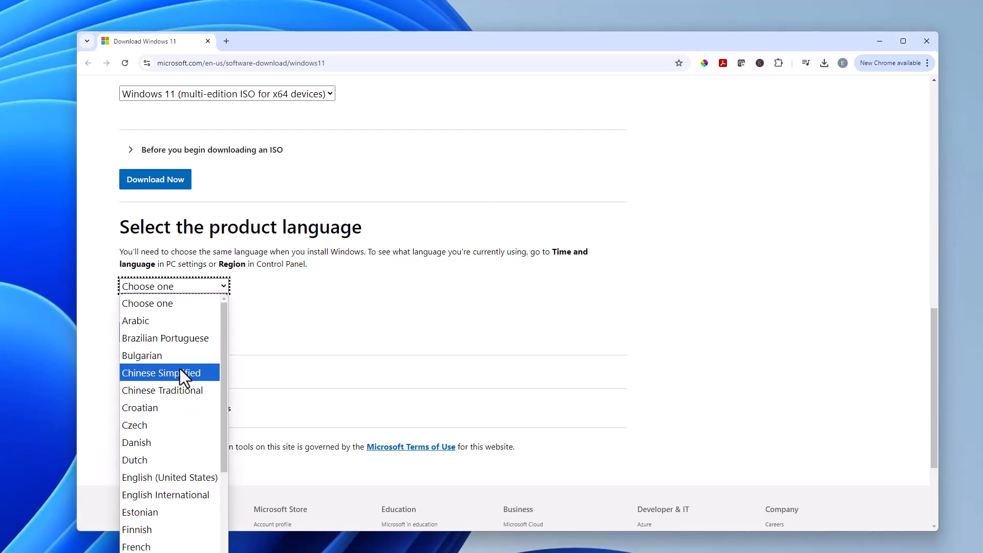
pyautogui.click(161, 475)
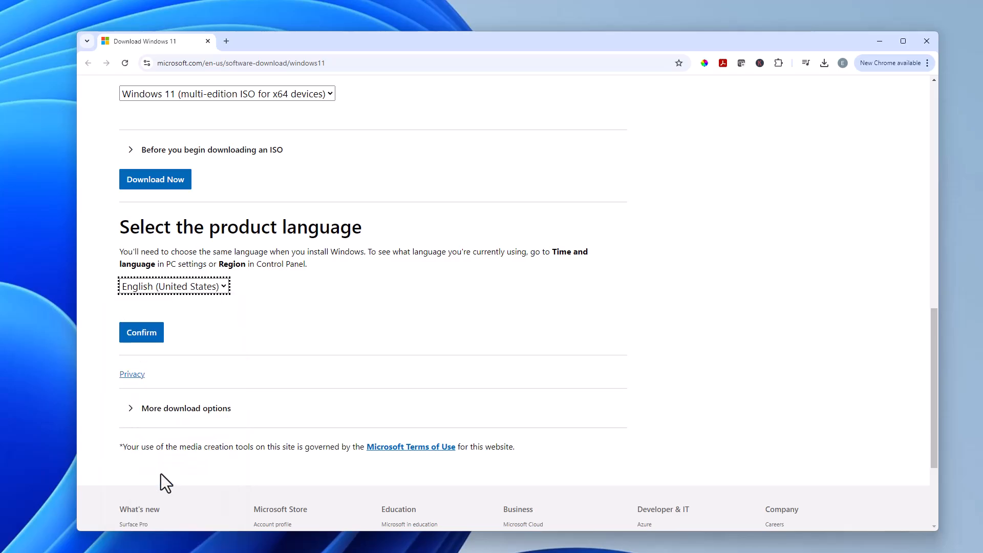
pyautogui.click(144, 338)
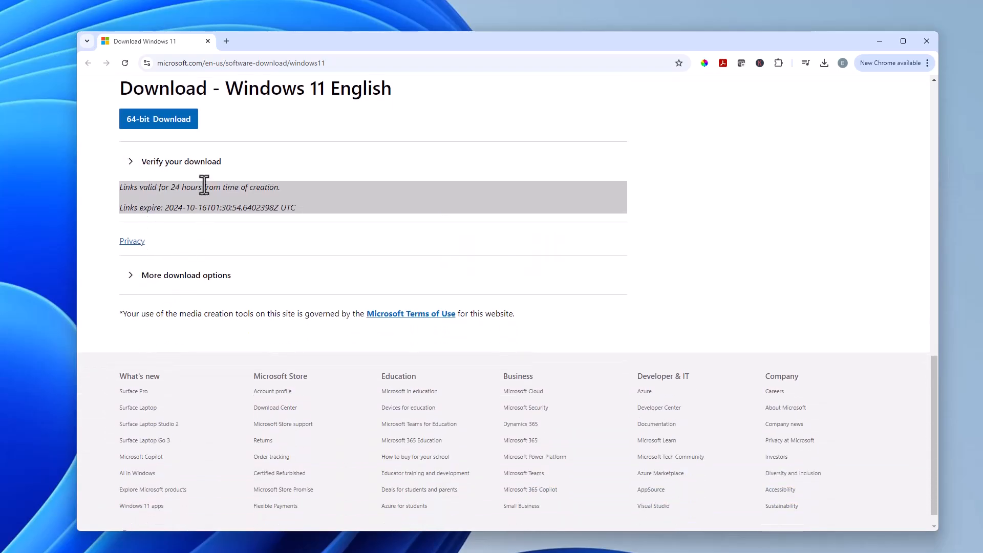
pyautogui.click(170, 127)
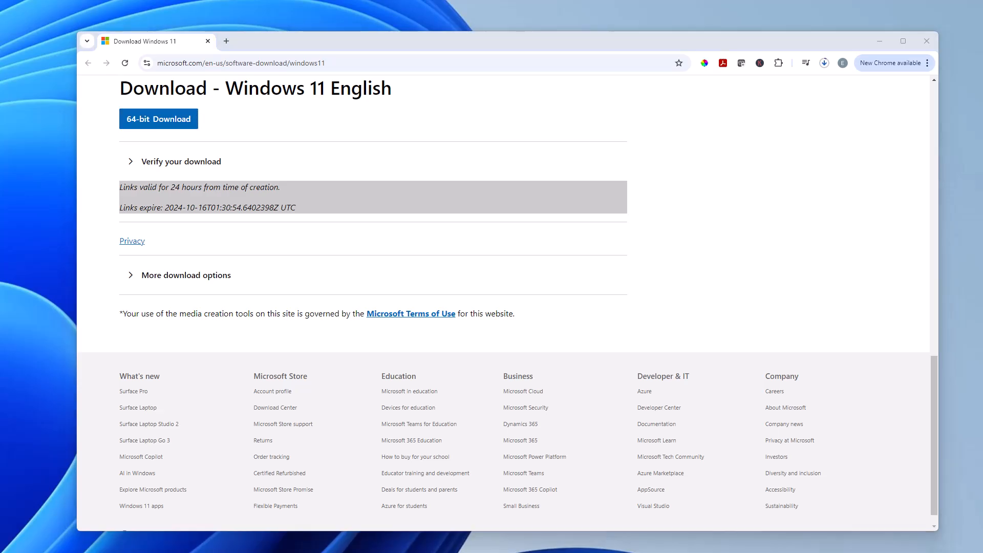
pyautogui.moveTo(0, 228); pyautogui.dragTo(687, 133)
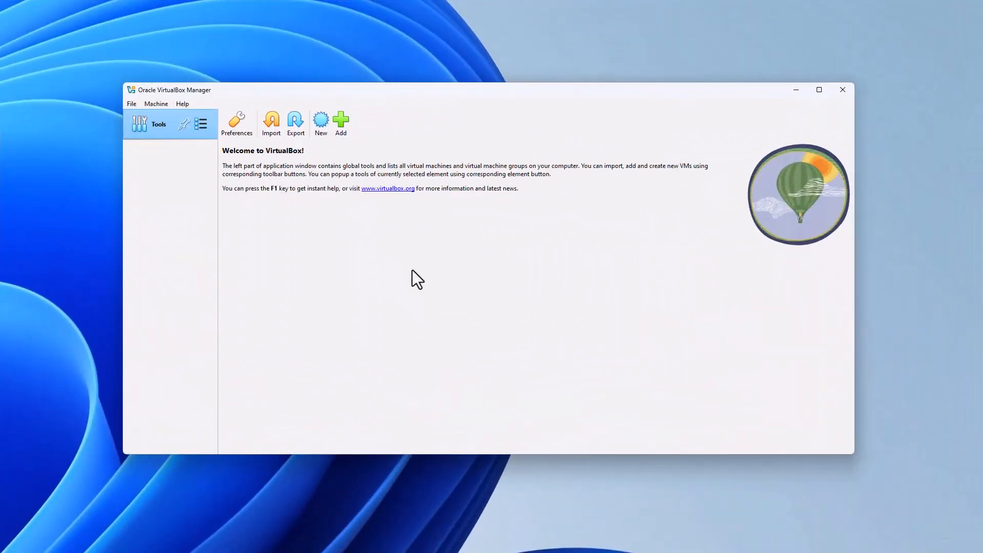
# In Oracle VirtualBox Manager, start a new virtual machine named Win11 and change its folder's drive to D.
pyautogui.click(321, 122)
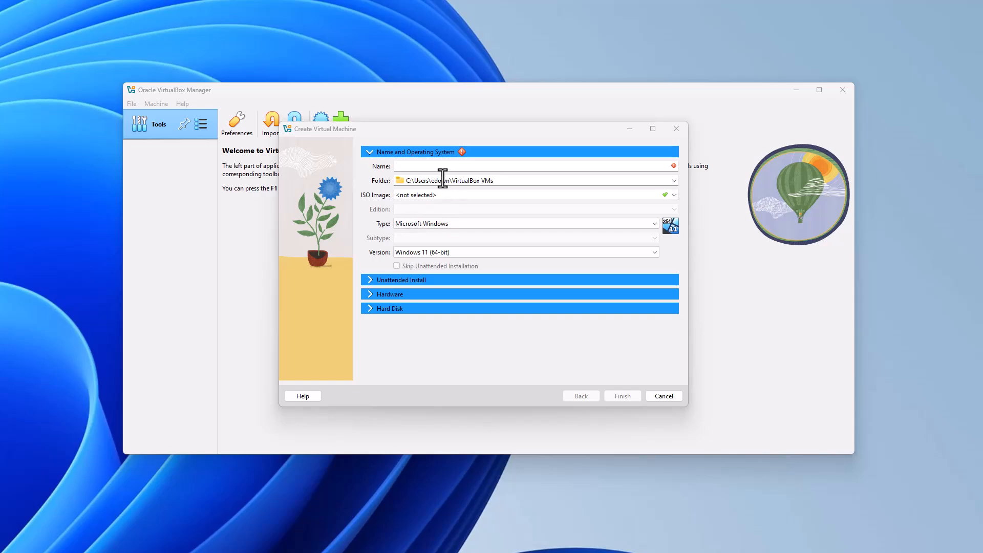
pyautogui.click(428, 167)
pyautogui.write('Win11')
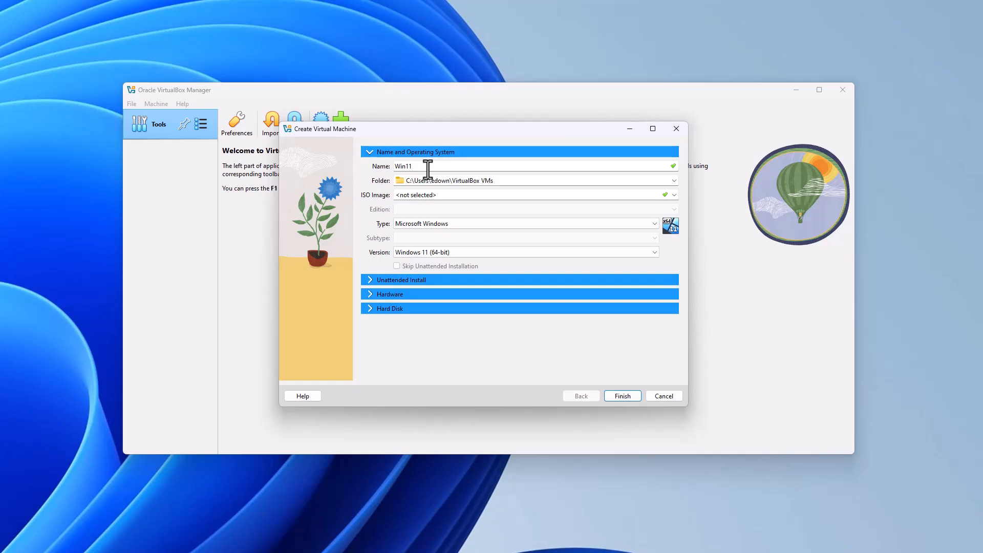
pyautogui.click(419, 181)
pyautogui.hotkey('shift', 'Right')
pyautogui.write('D')
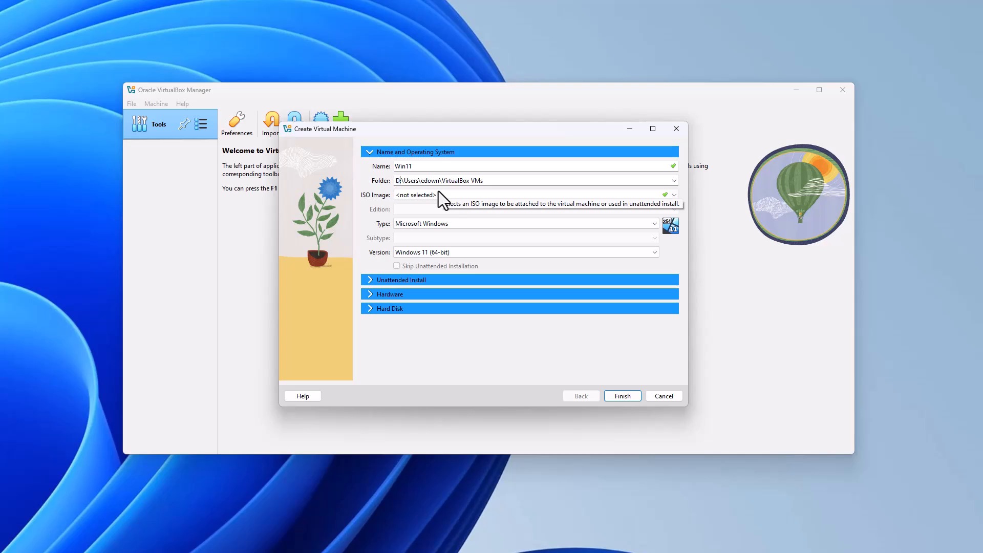
pyautogui.click(482, 190)
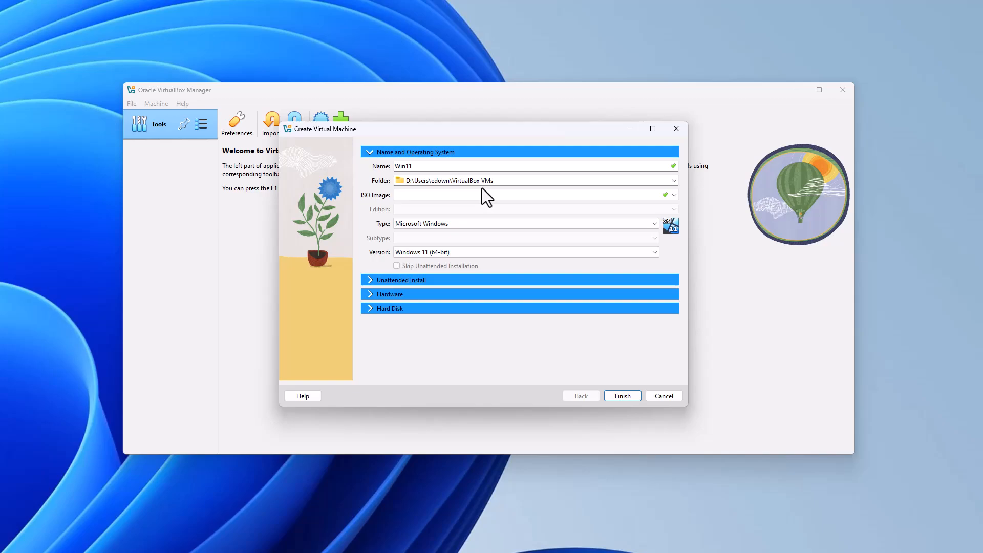
# Browse for the Win11_24H2_English_x64.iso file and set it as the new machine's ISO image.
pyautogui.click(674, 195)
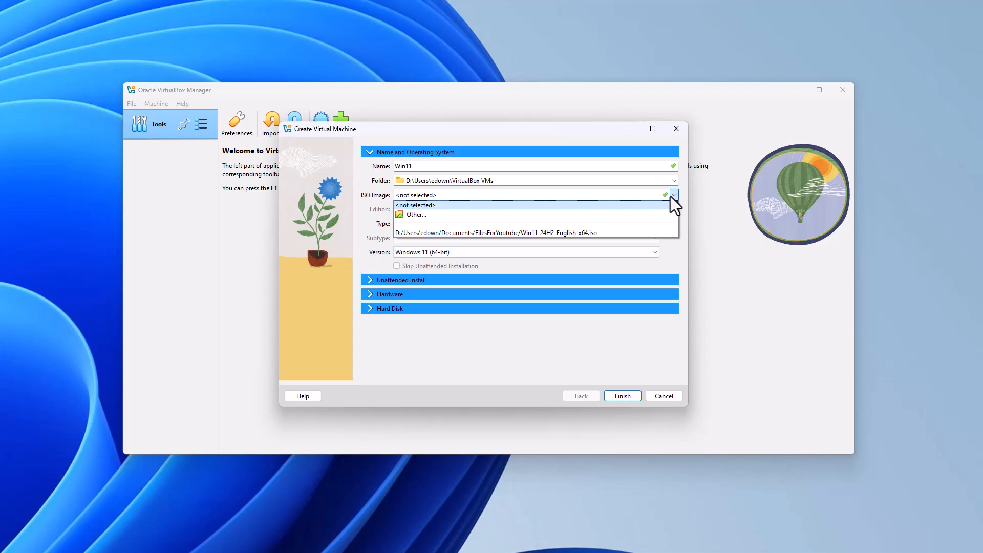
pyautogui.click(407, 214)
pyautogui.doubleClick(451, 248)
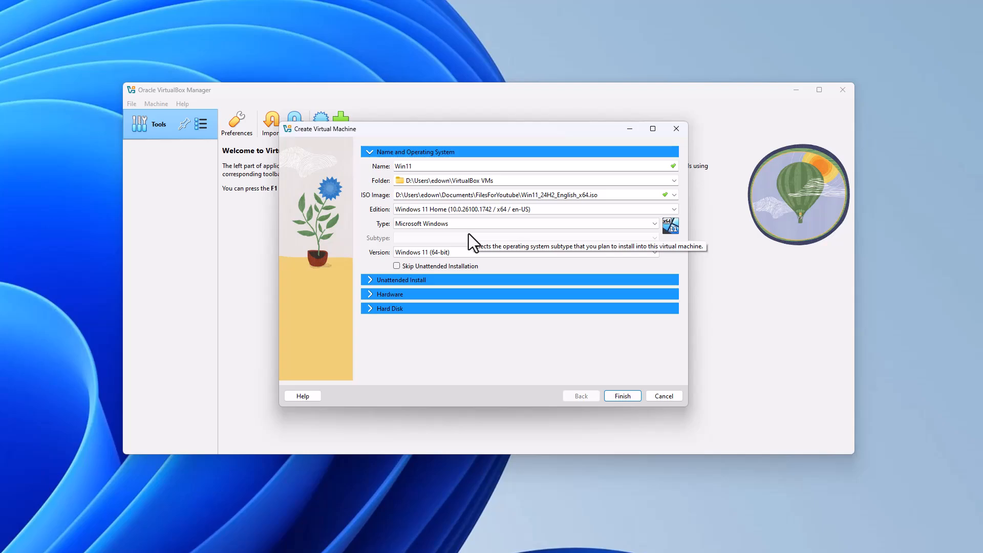
# Finish creating the virtual machine with 8192 MB of base memory and a 20.82 GB virtual hard disk.
pyautogui.click(389, 294)
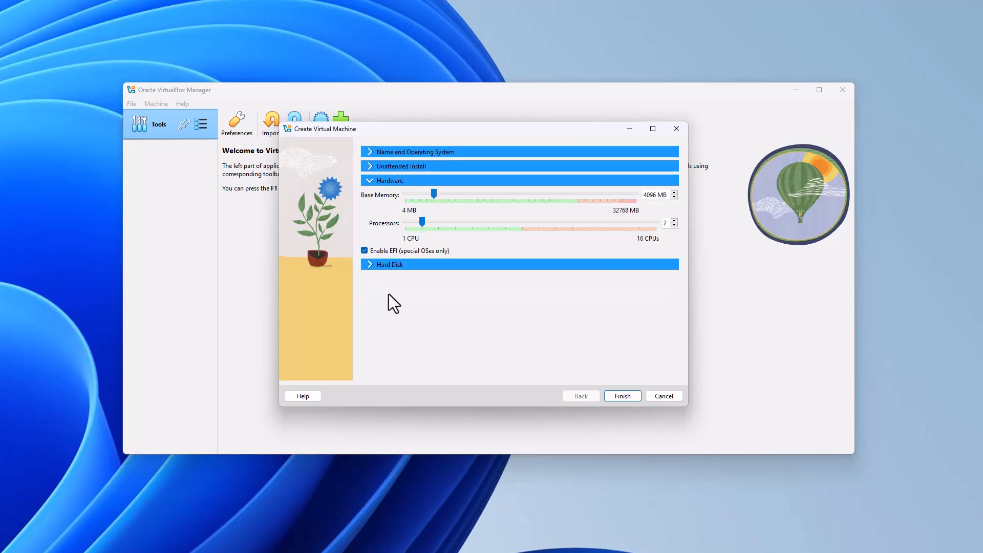
pyautogui.moveTo(434, 194); pyautogui.dragTo(463, 197)
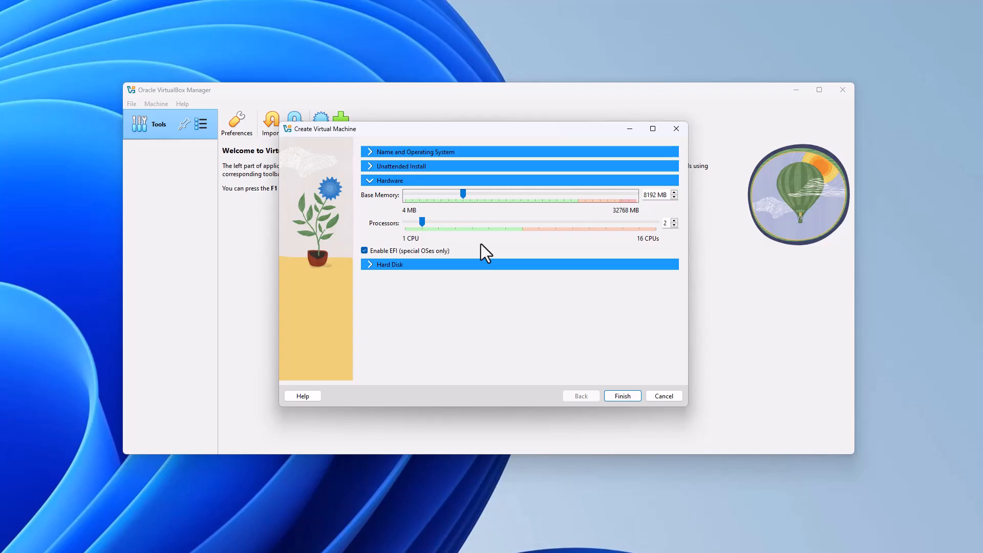
pyautogui.click(391, 263)
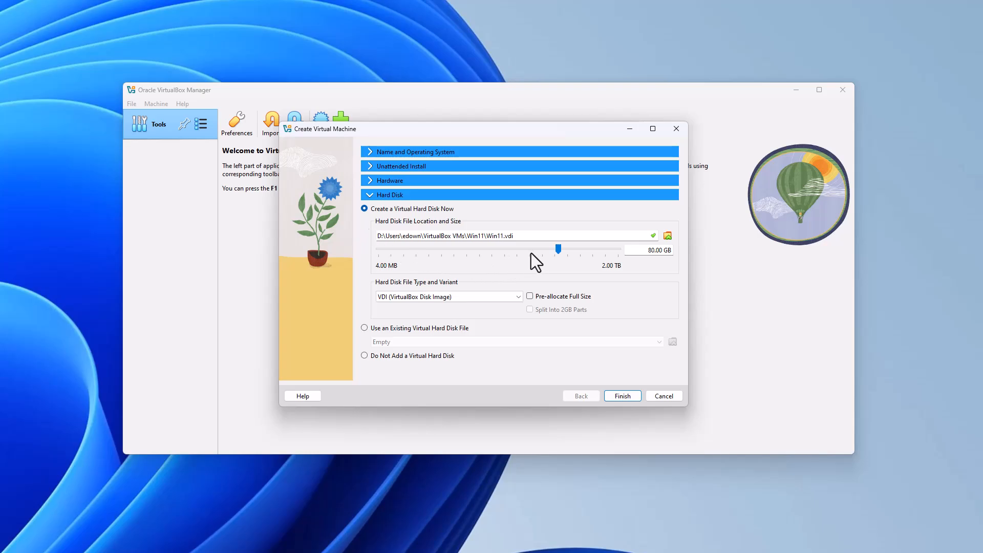
pyautogui.moveTo(558, 249); pyautogui.dragTo(533, 248)
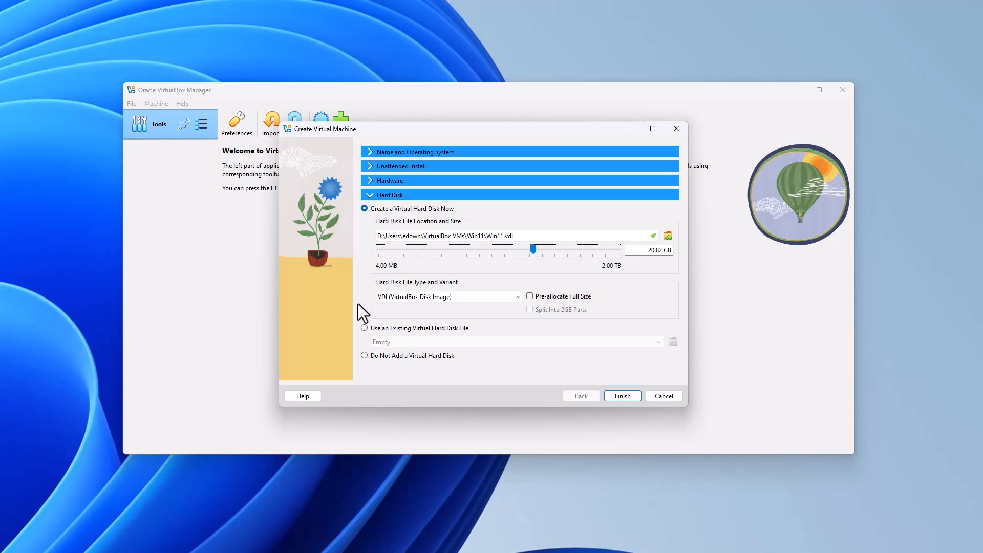
pyautogui.click(617, 395)
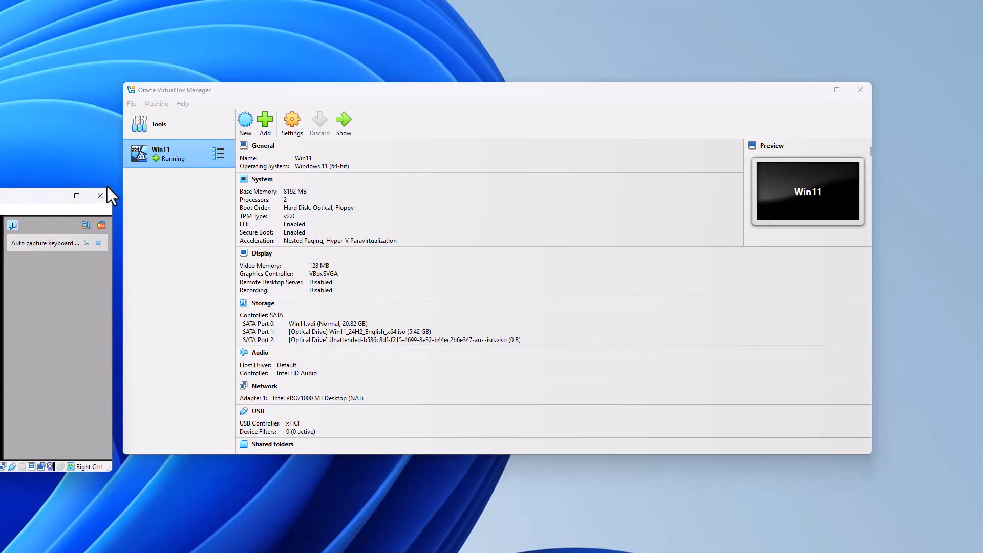
# Bring the running Win11 machine window into view, let it capture mouse and keyboard, and boot from the installation disc.
pyautogui.moveTo(25, 195); pyautogui.dragTo(329, 157)
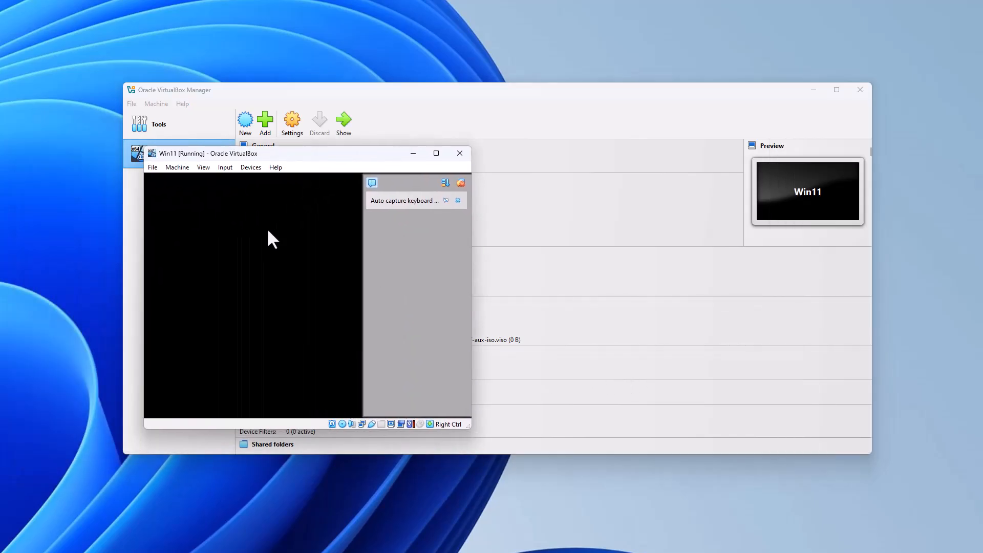
pyautogui.click(266, 229)
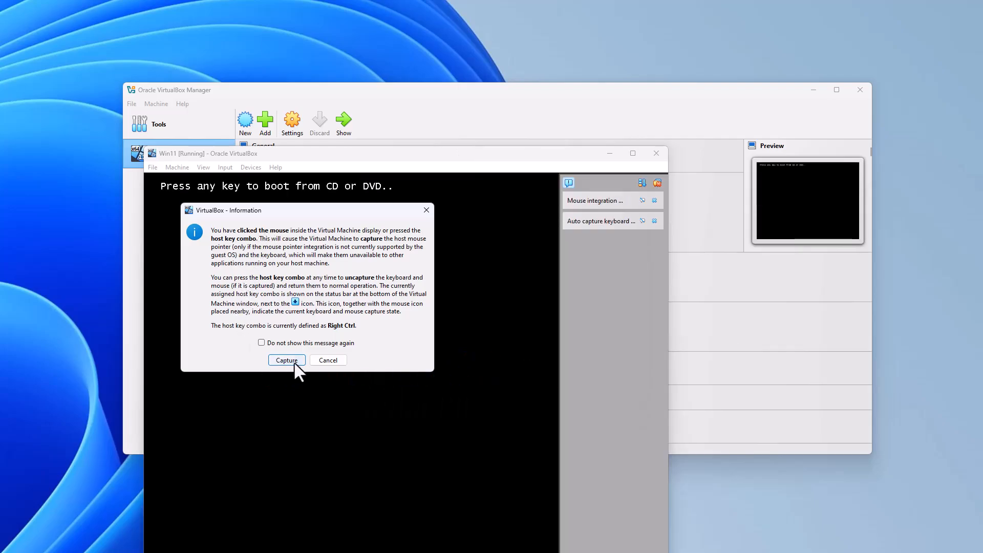
pyautogui.click(287, 360)
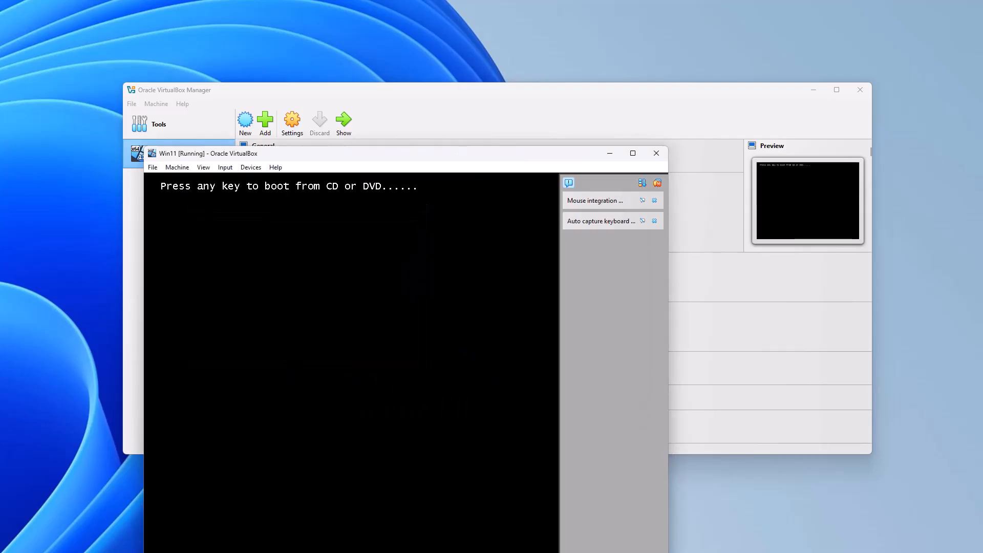
pyautogui.press('Return')
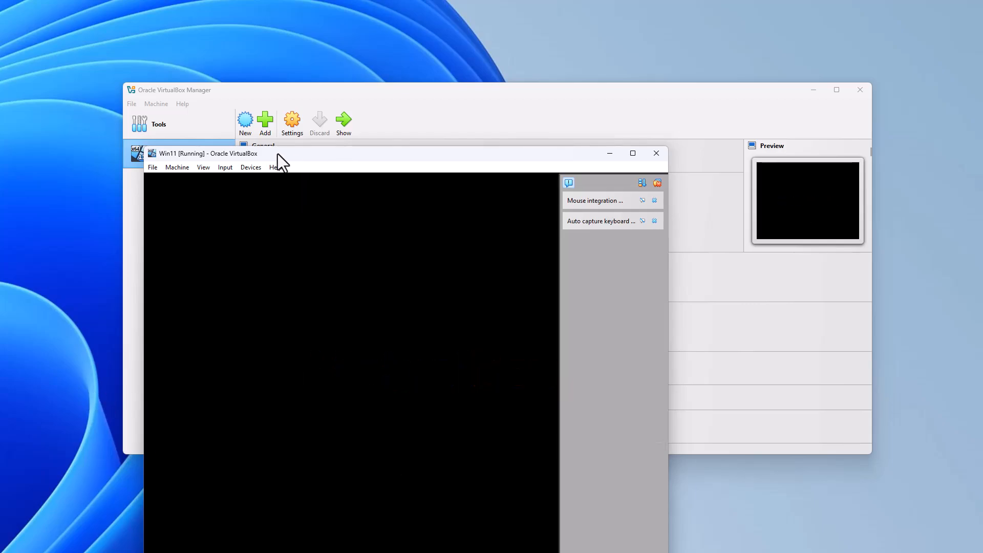
# Hide the notification overlay in the virtual machine window and continue Windows 11 Setup without a product key.
pyautogui.moveTo(299, 153); pyautogui.dragTo(349, 72)
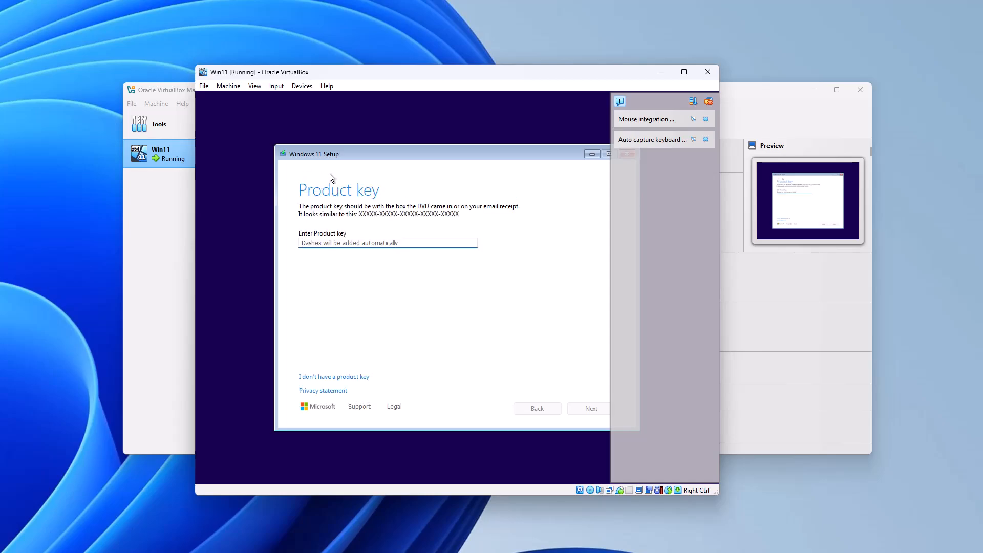
pyautogui.click(622, 102)
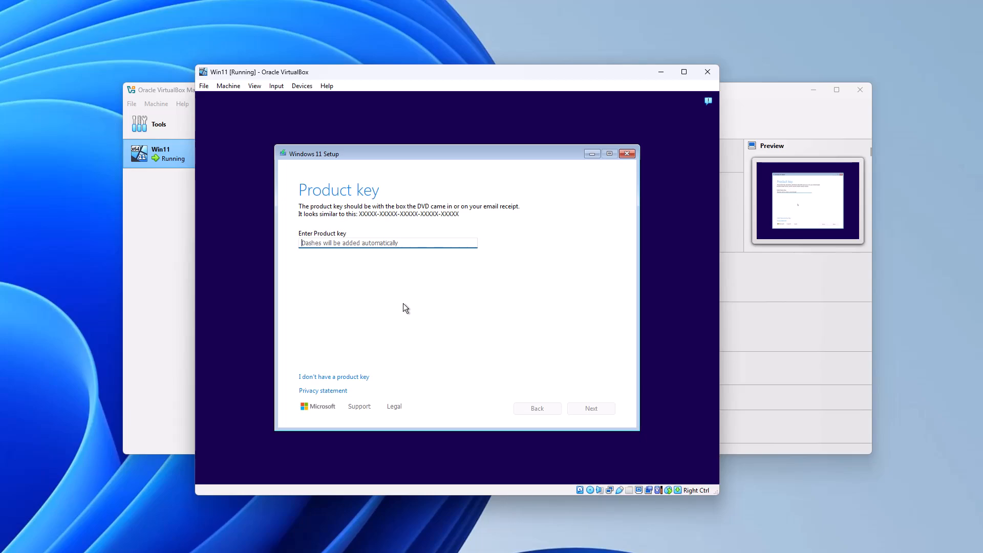
pyautogui.click(316, 378)
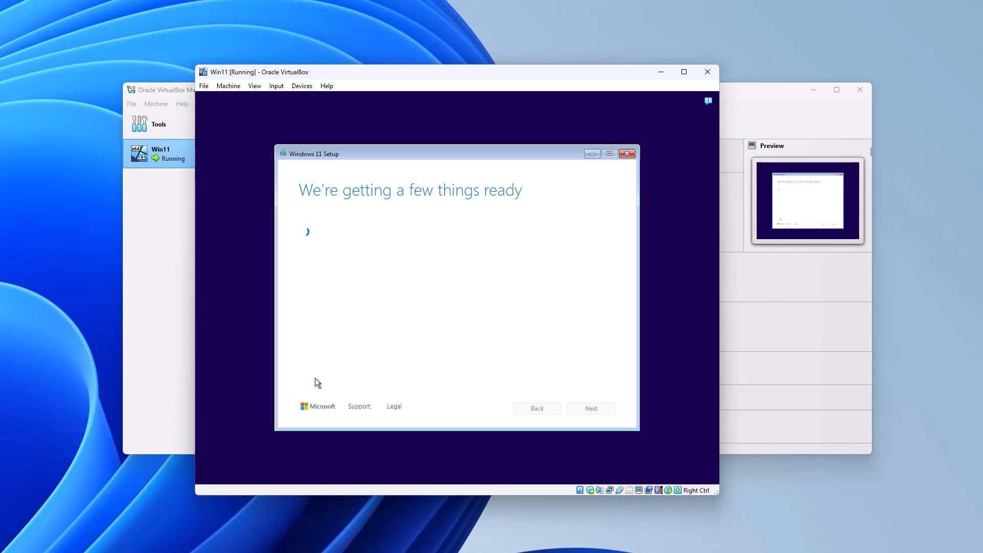